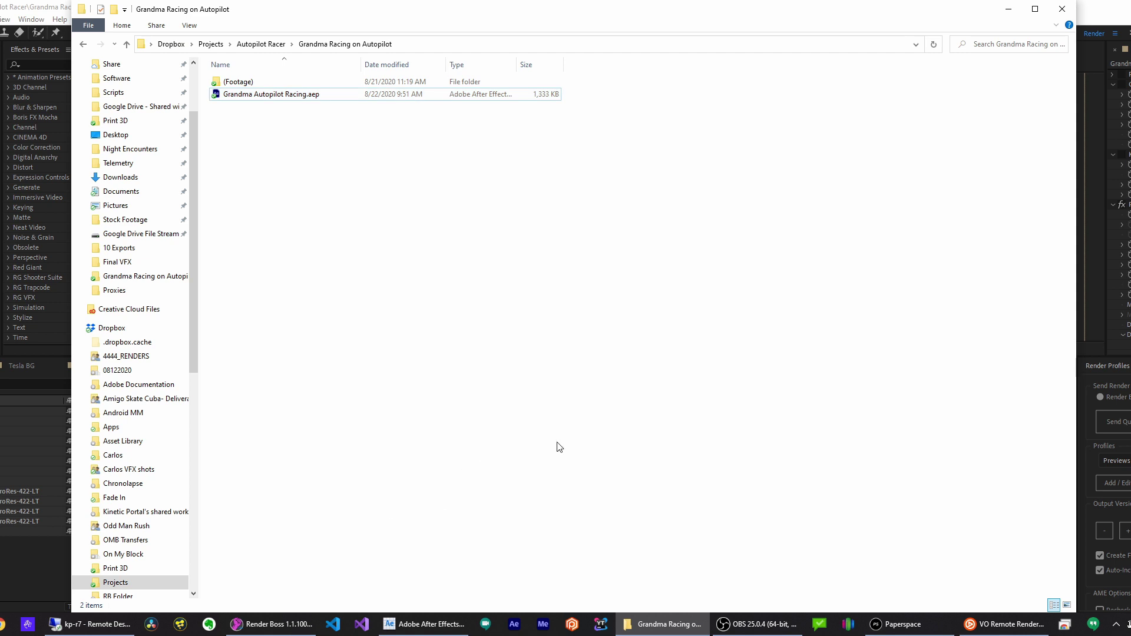
Start the Multi-Machine Assistant from Multiple Threads/Machines and mark this as the first machine
left_click(275, 624)
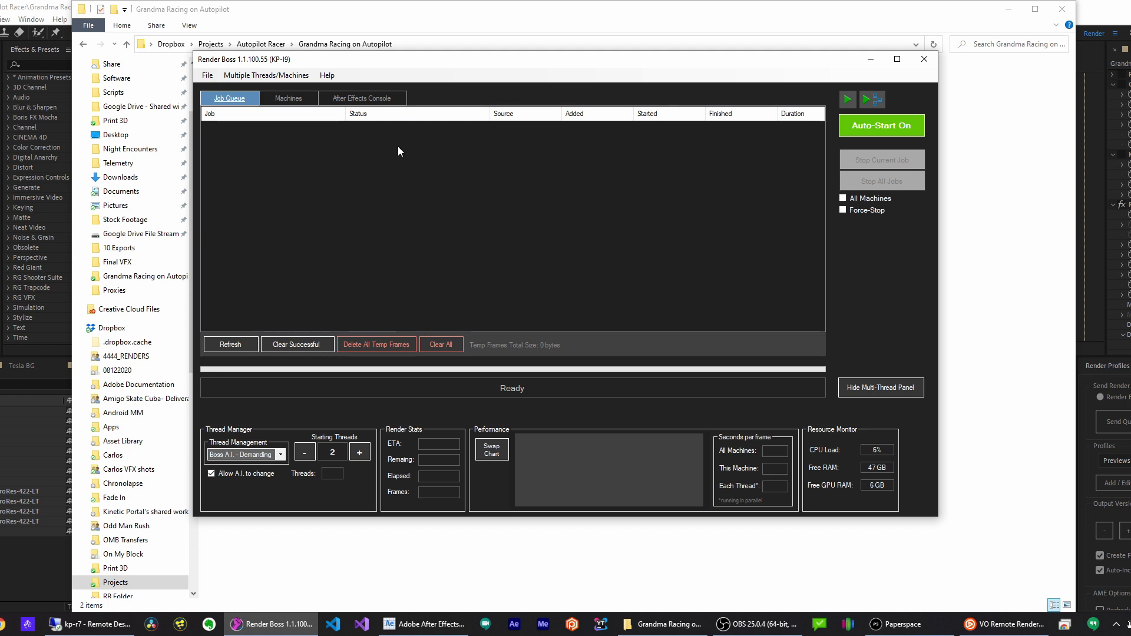
left_click(299, 76)
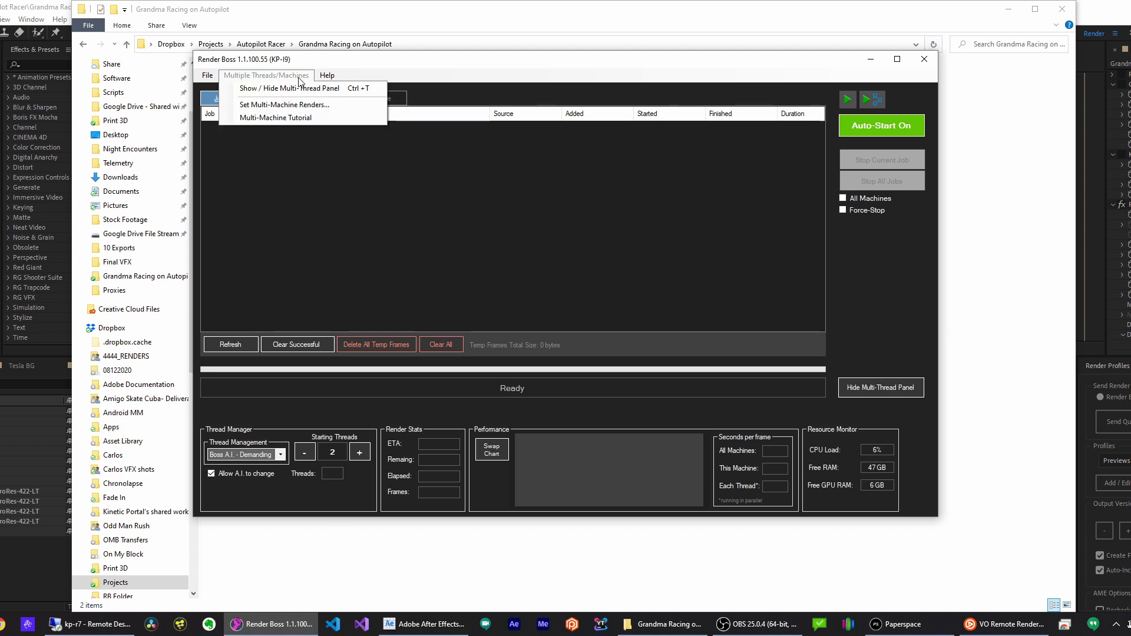
left_click(330, 105)
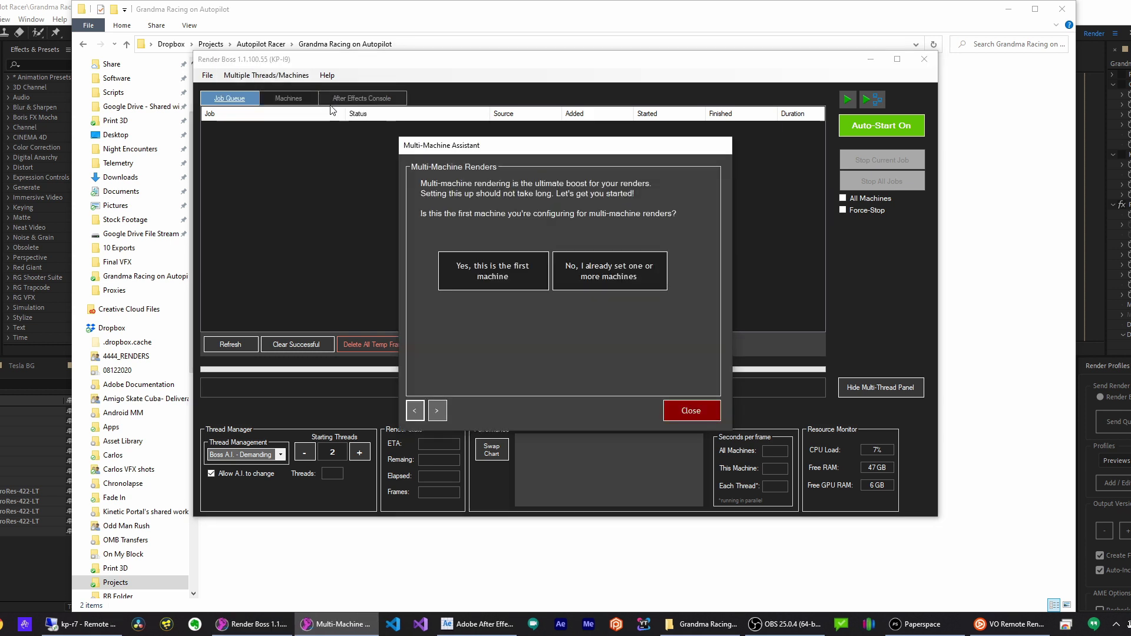
left_click(531, 278)
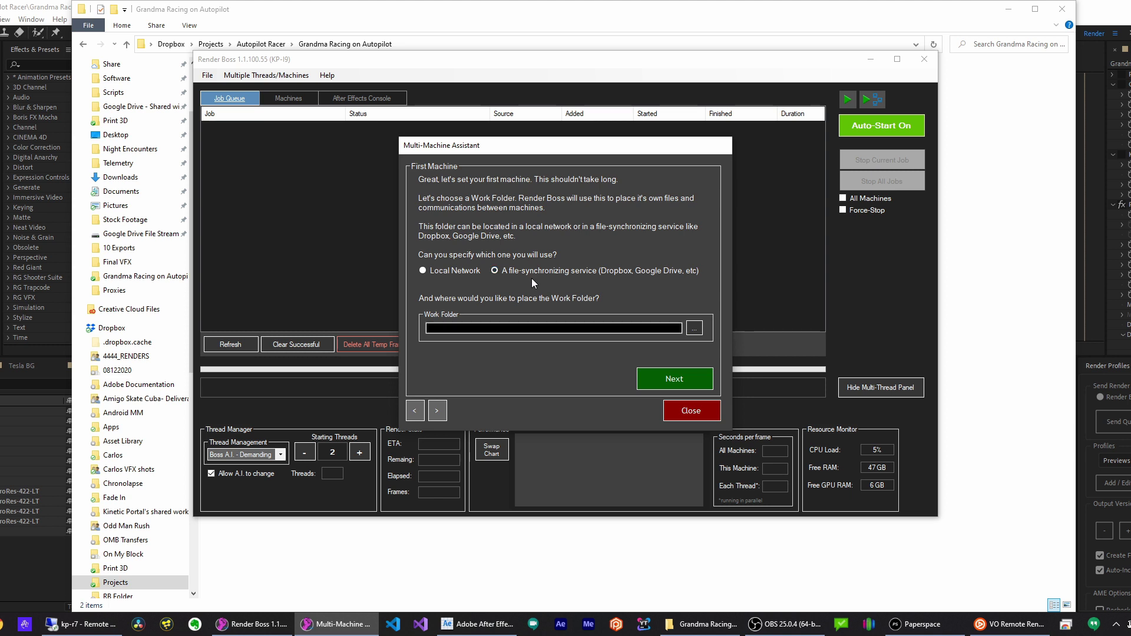
Set K:\Dropbox\Render Boss Work Folder as the work folder and finish the first-machine setup
left_click(696, 329)
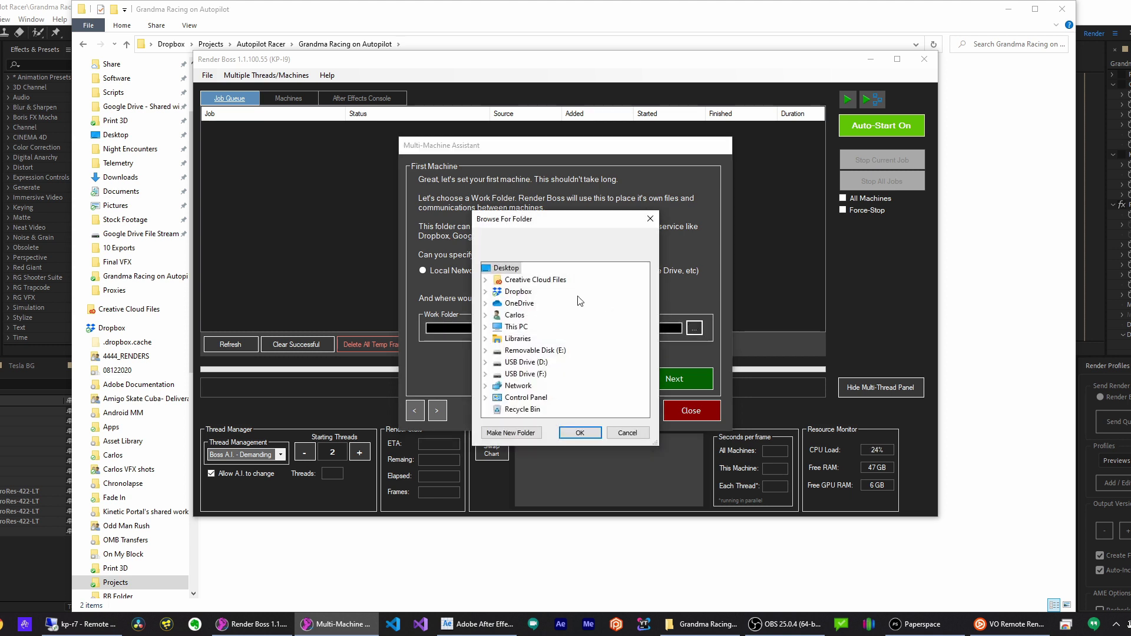
double_click(522, 293)
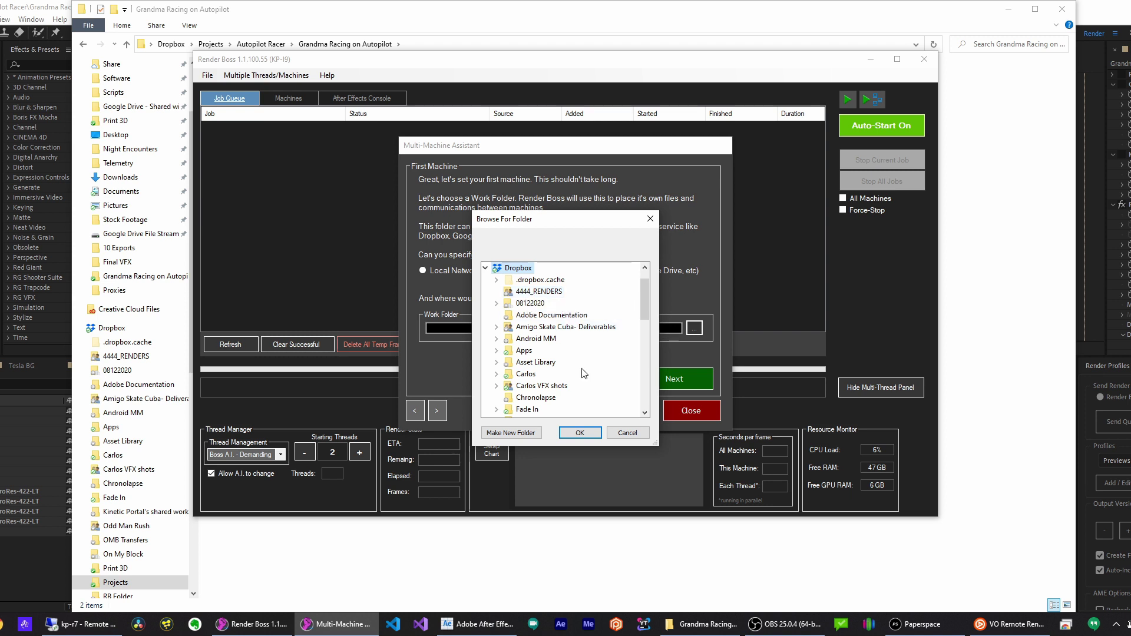
left_click(579, 433)
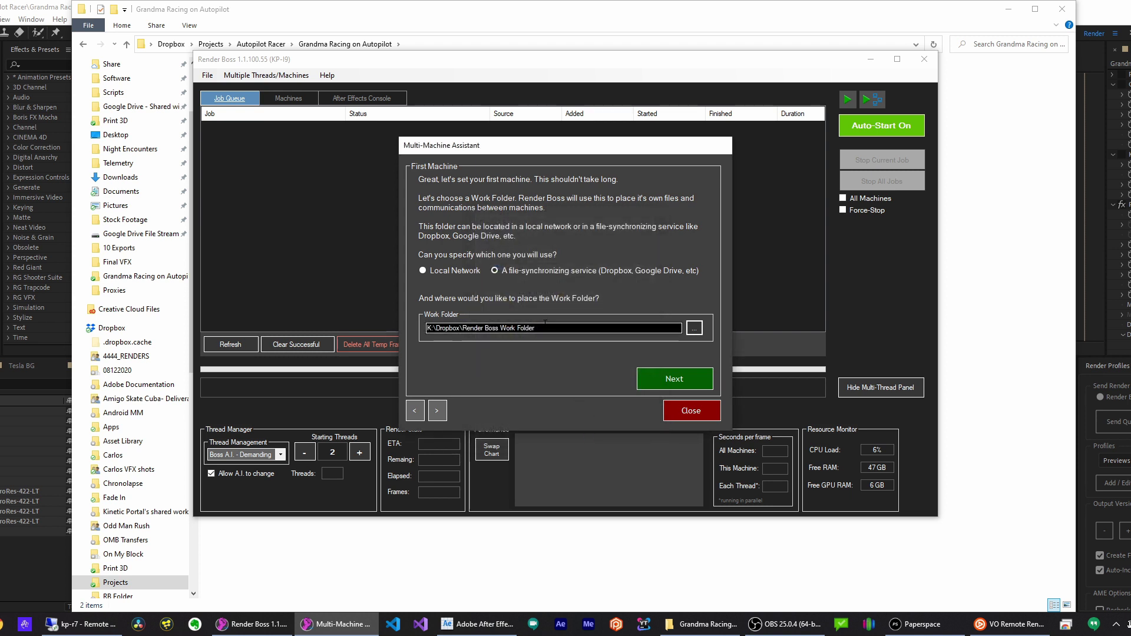
left_click_drag(536, 328, 464, 346)
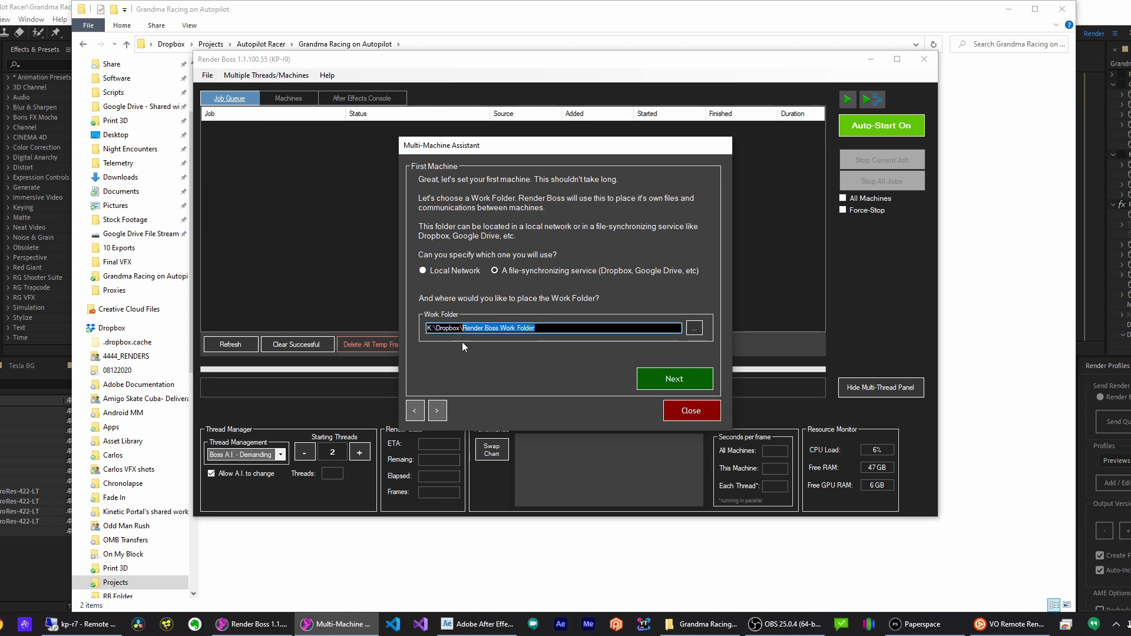
left_click(652, 377)
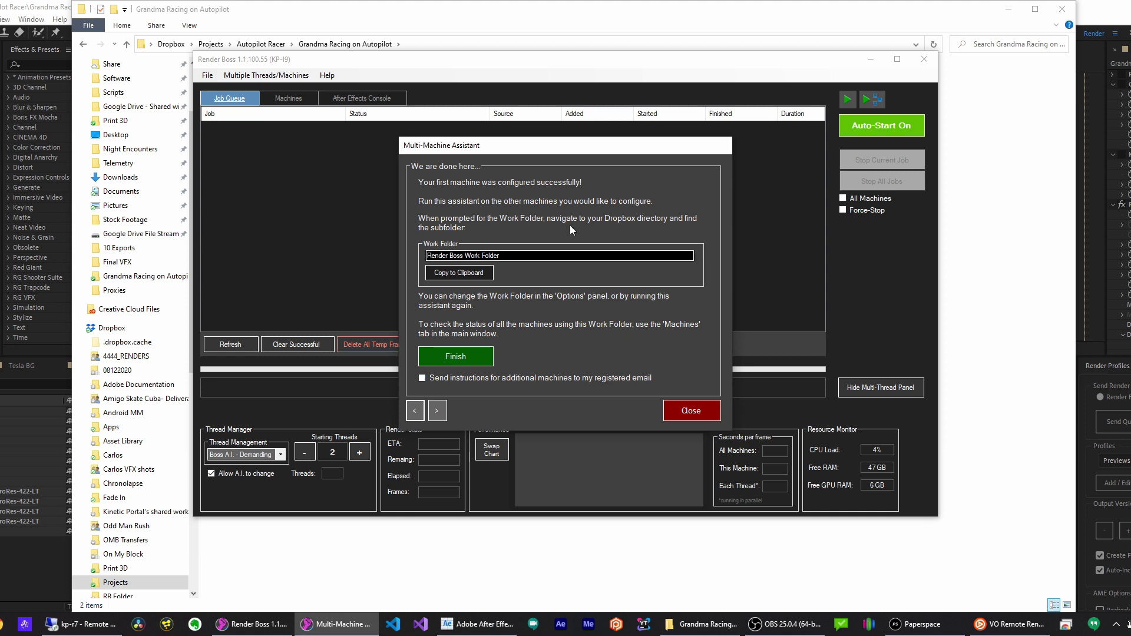
left_click(482, 357)
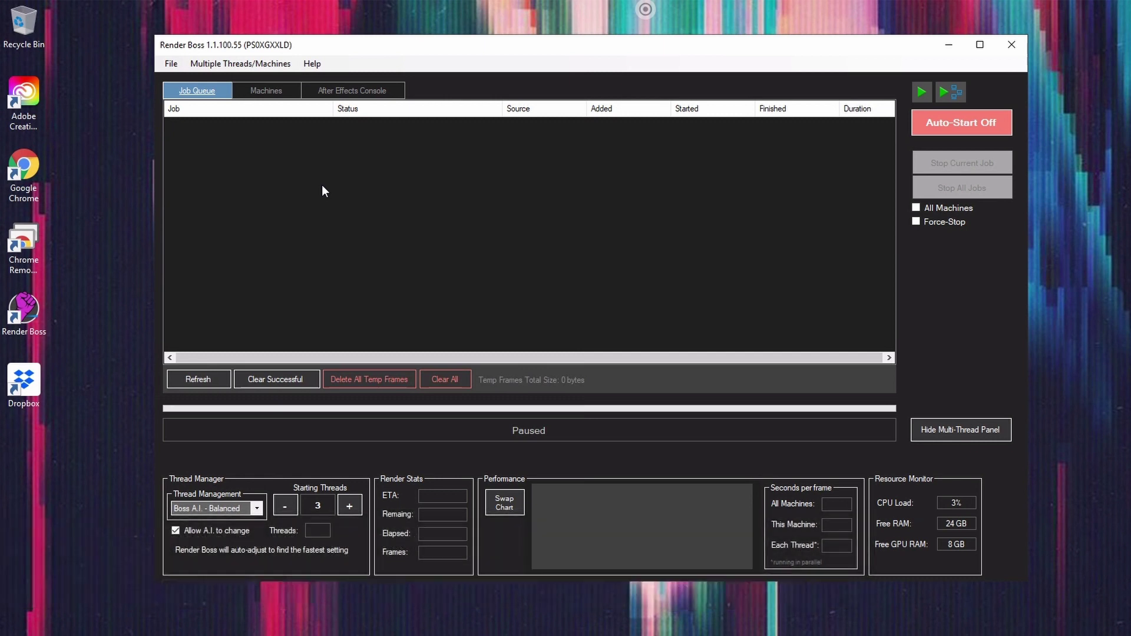
On the second machine, launch Set Multi-Machine Renders from Multiple Threads/Machines
left_click(288, 64)
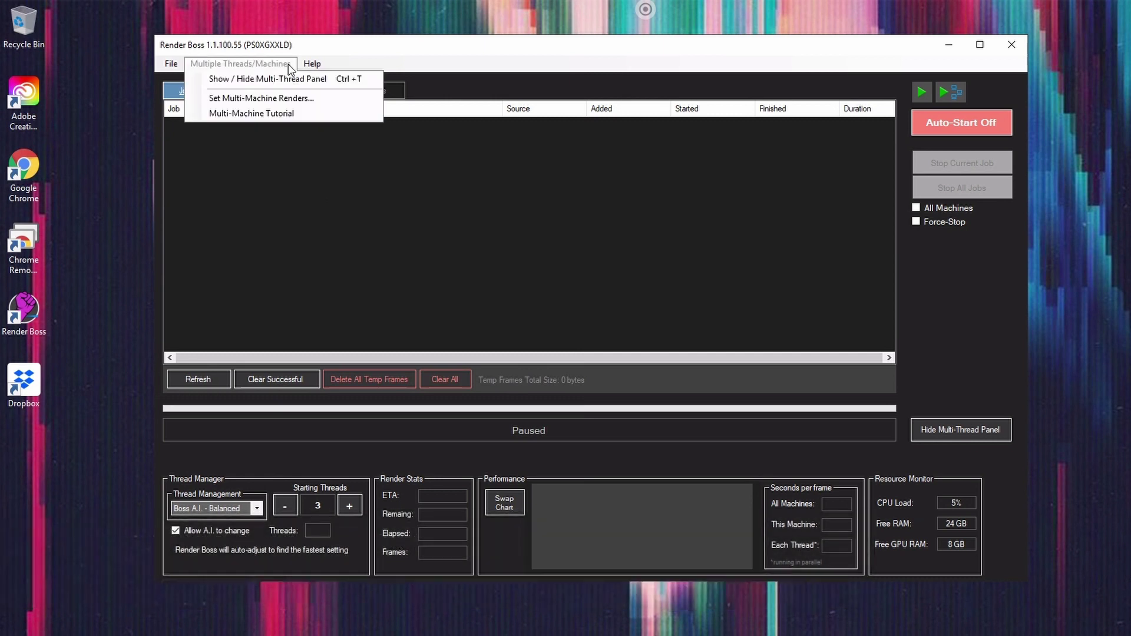
left_click(327, 100)
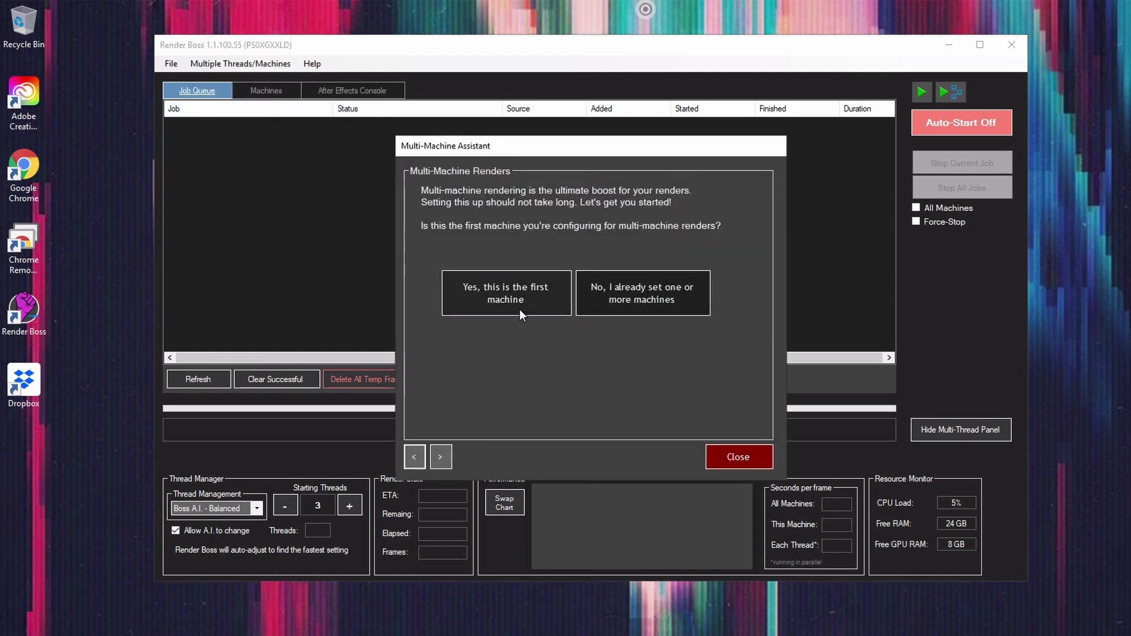
Join an existing setup via file-synchronizing service, using Dropbox\Render Boss Work Folder
left_click(706, 308)
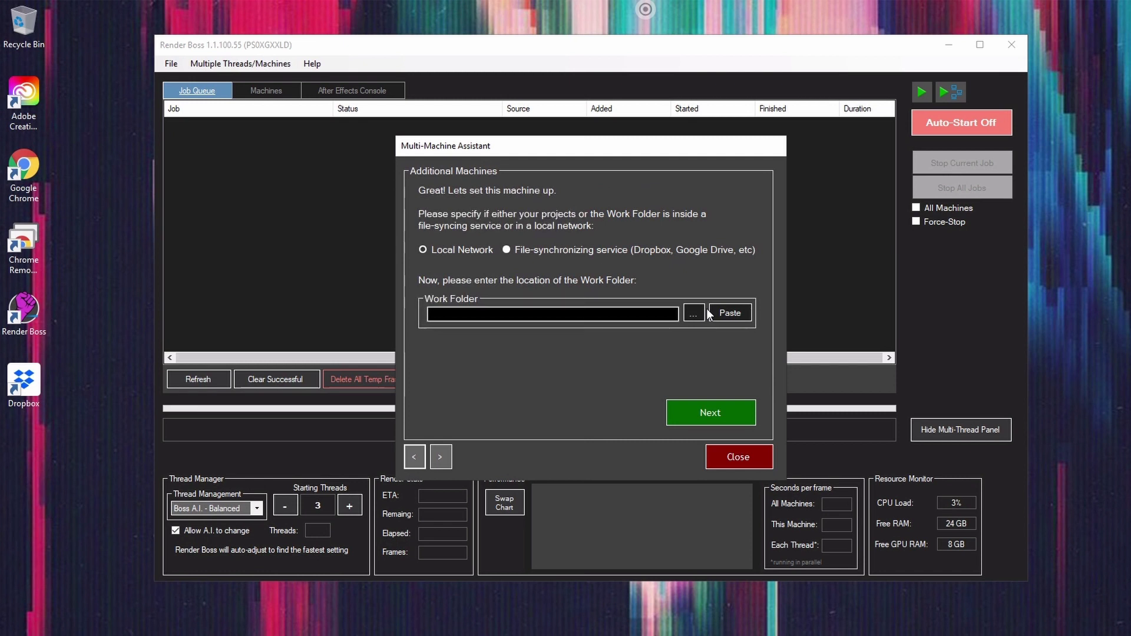
left_click(585, 255)
left_click(694, 313)
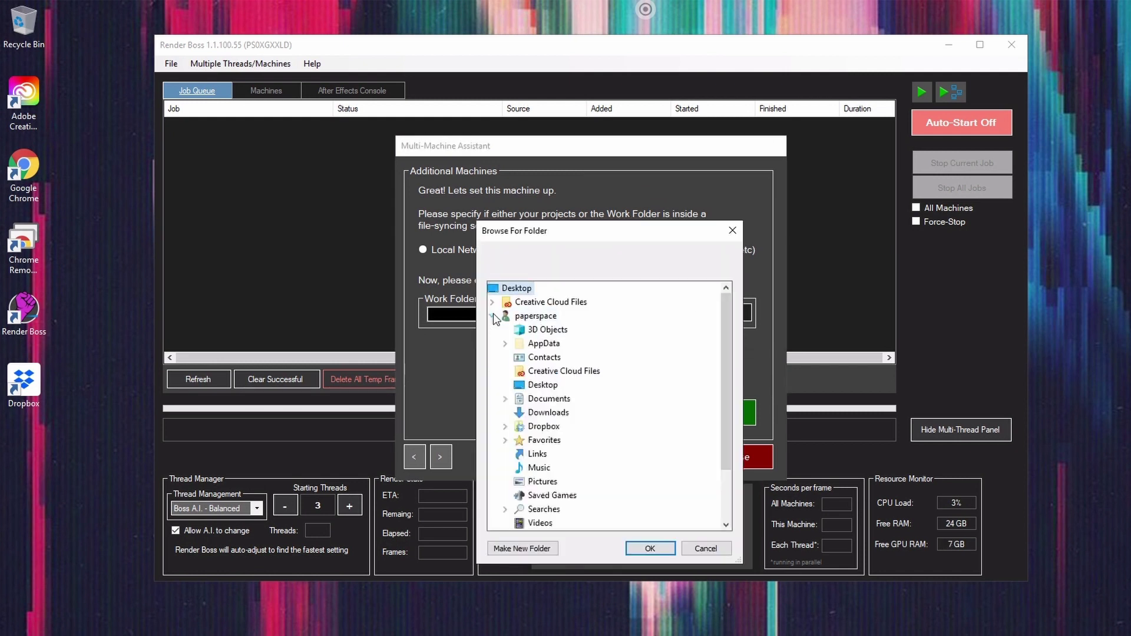
scroll(661, 387, "down", 2)
double_click(543, 357)
left_click(566, 517)
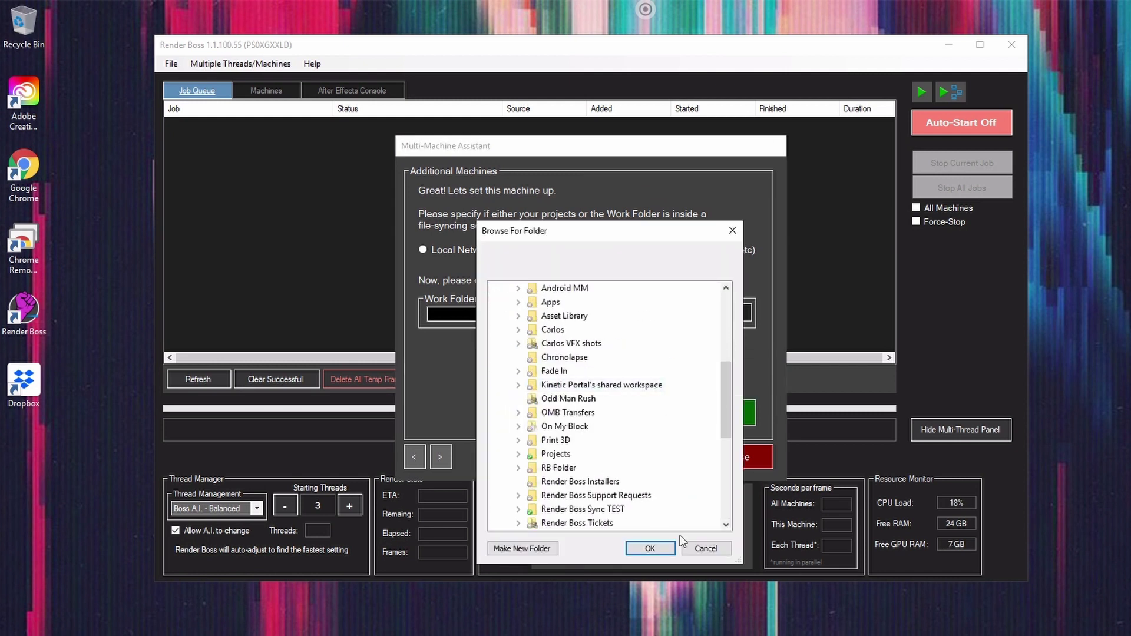
left_click(649, 549)
left_click_drag(560, 314, 675, 314)
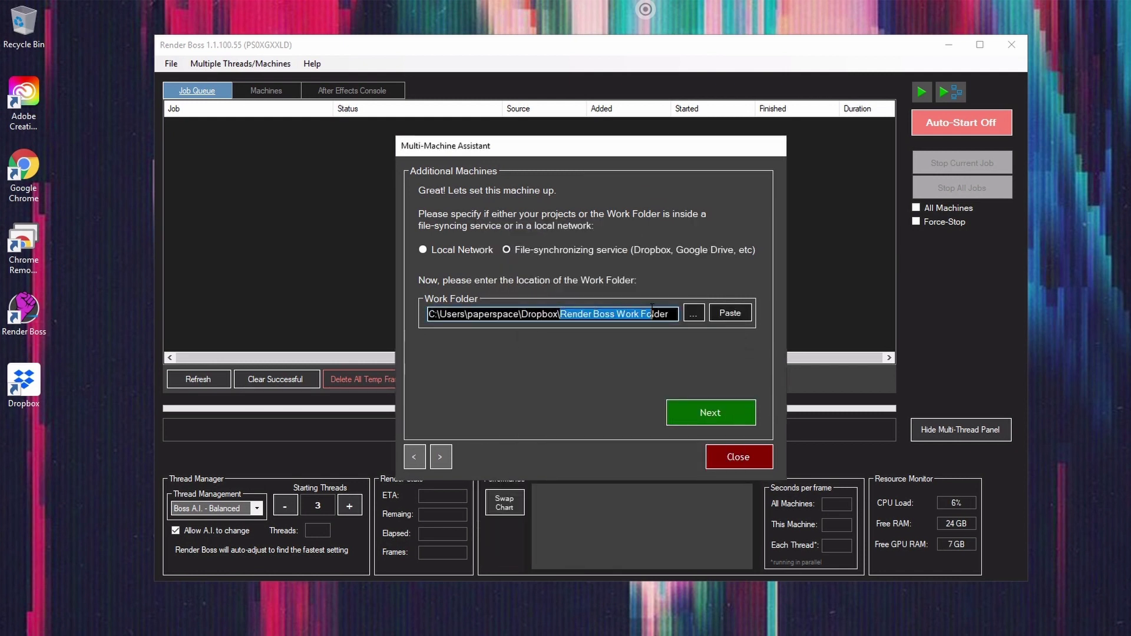
Complete the setup, show both machines in the Machines tab, and close the assistant
left_click(711, 412)
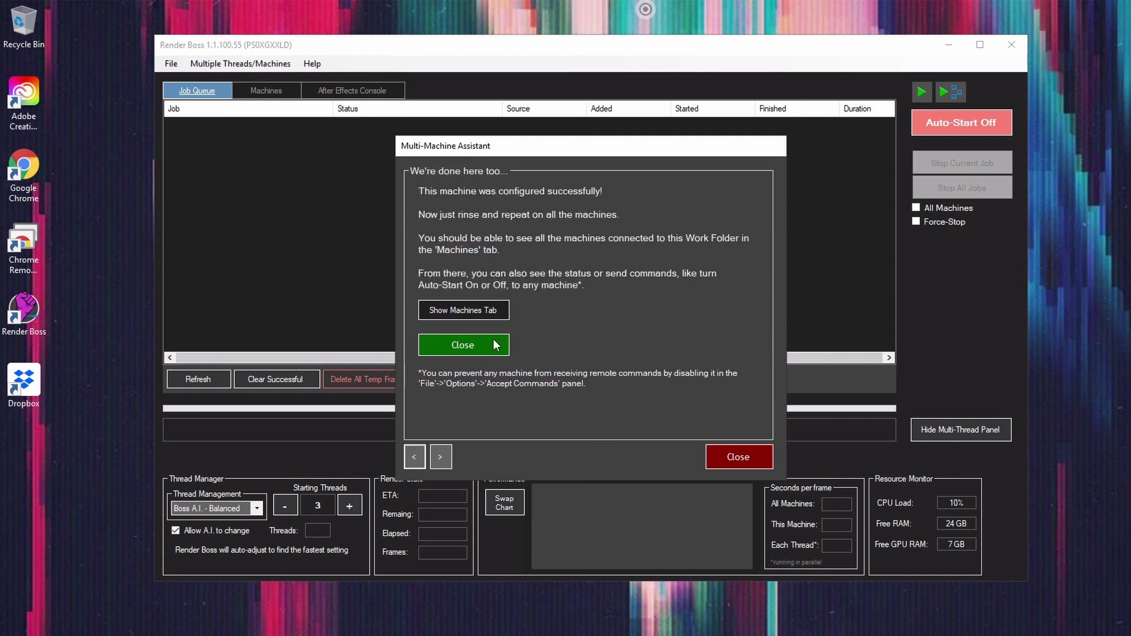
left_click(500, 310)
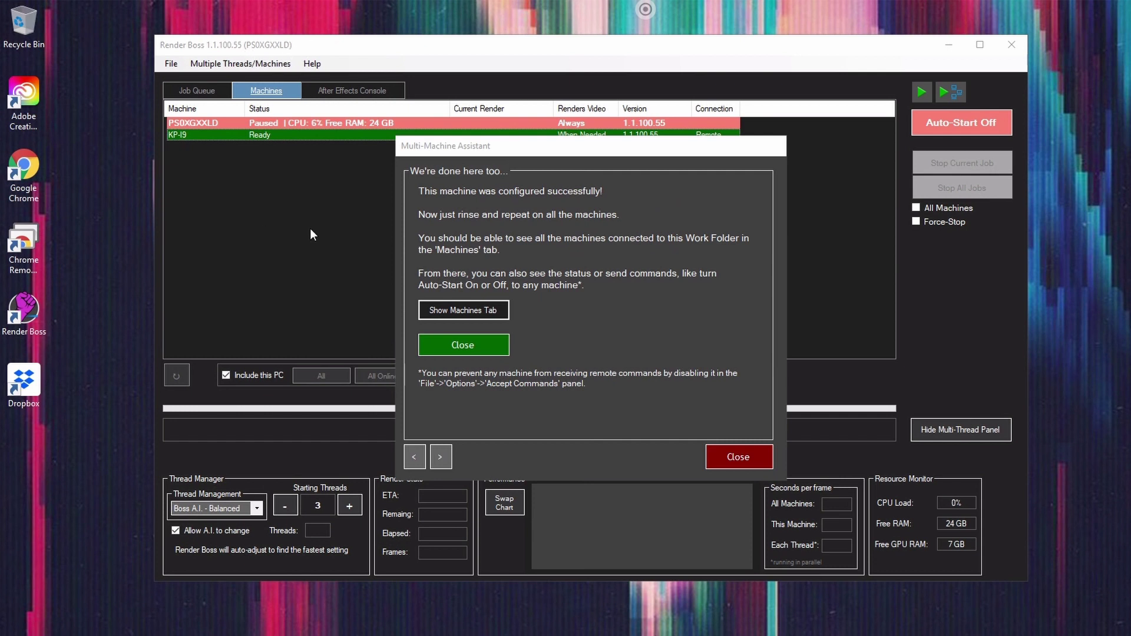
left_click(465, 347)
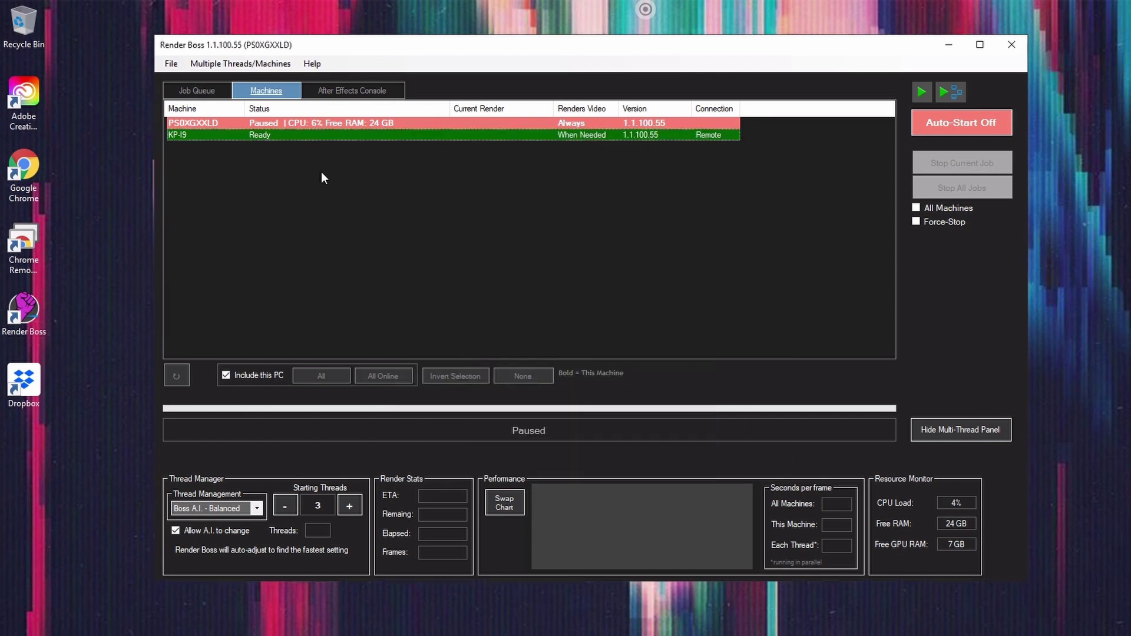
Switch Auto-Start to On so this machine changes from Paused to Ready
left_click(239, 123)
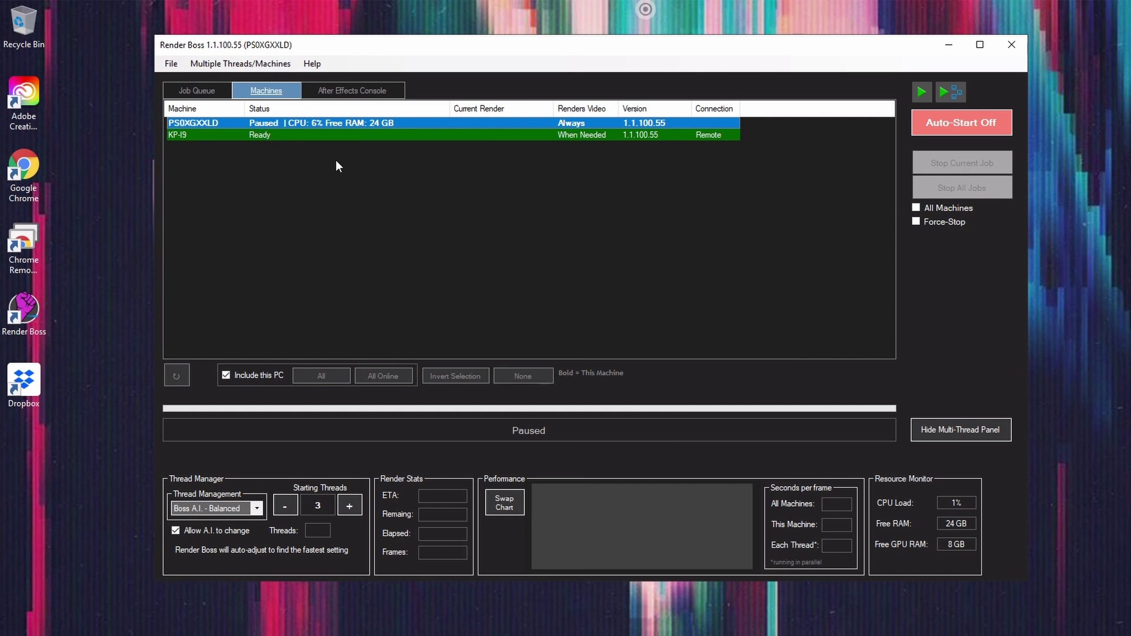
left_click(922, 120)
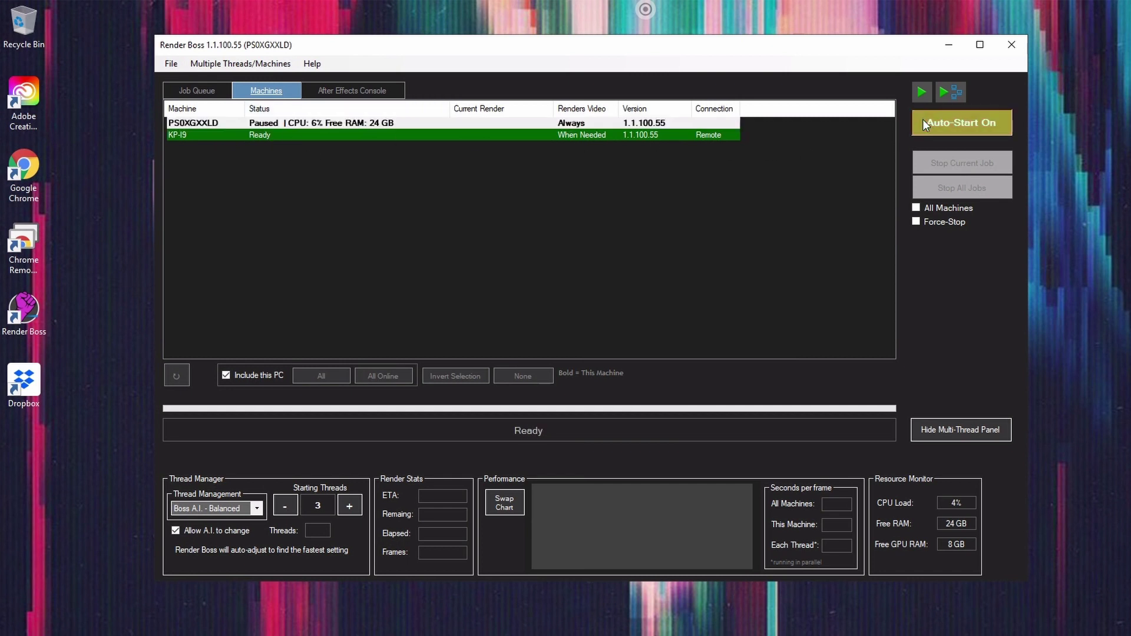
left_click(683, 202)
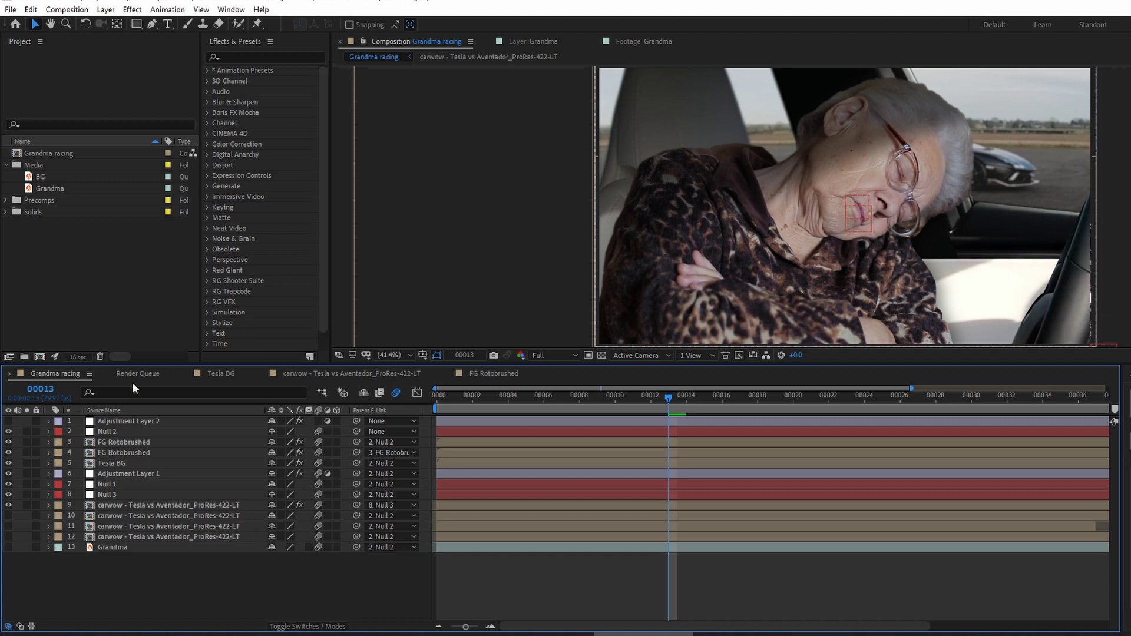
Queue the comp as ProRes 422LT, outputting Grandma racing.mov to the Outputs folder
key("ctrl+m")
left_click(85, 456)
left_click(154, 349)
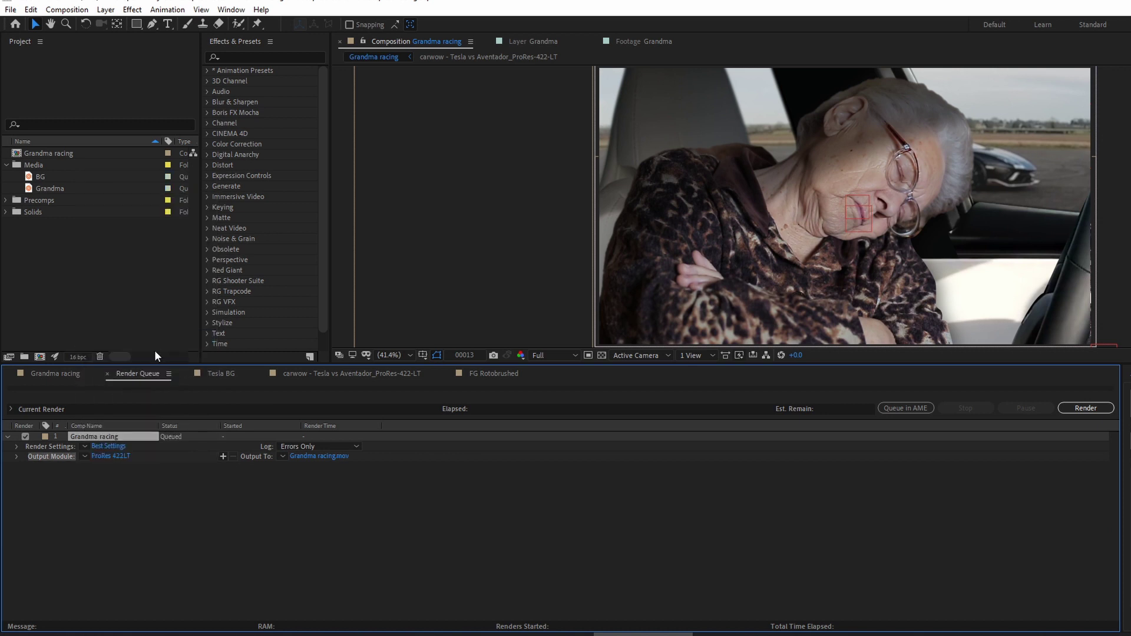
left_click(322, 456)
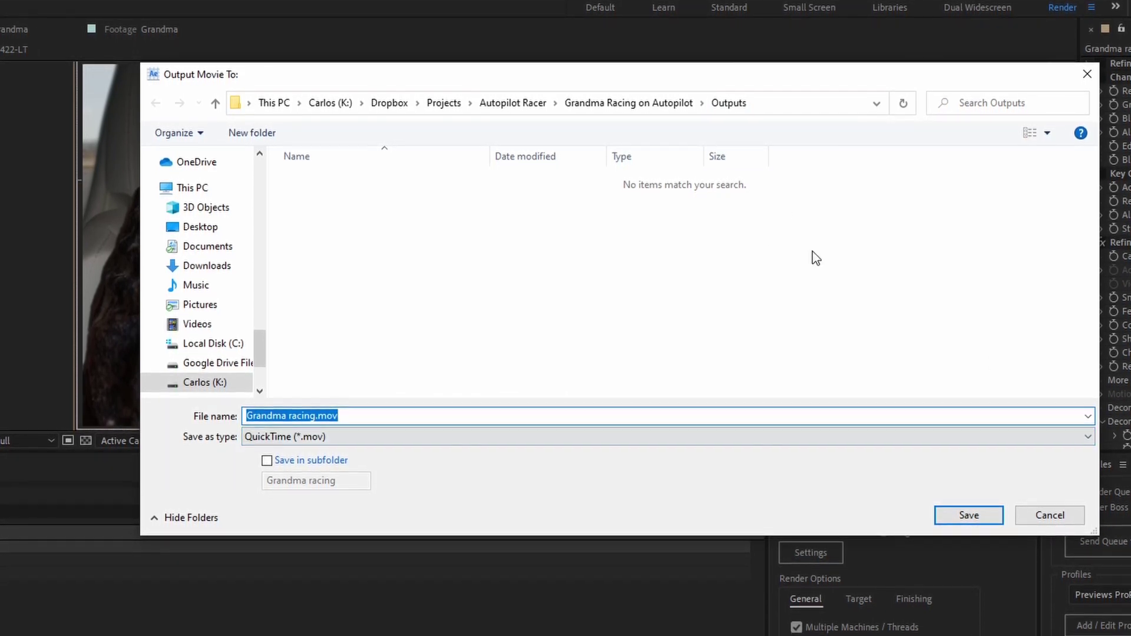
left_click(957, 516)
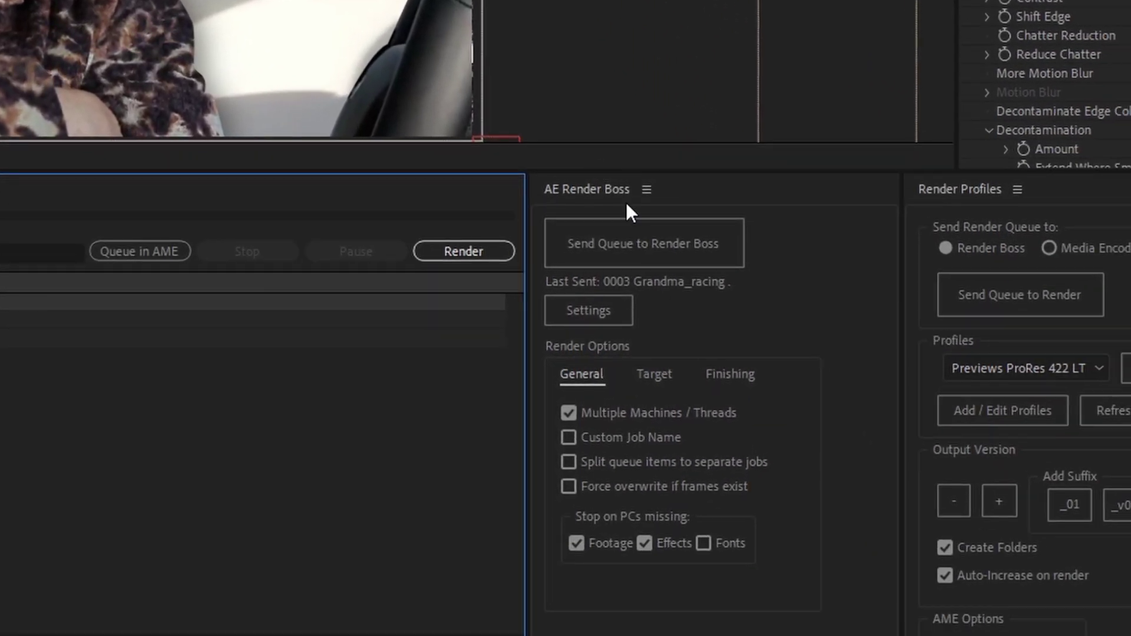
Target PS0XGXXLD with local network unchecked and send the queue to Render Boss
left_click(669, 372)
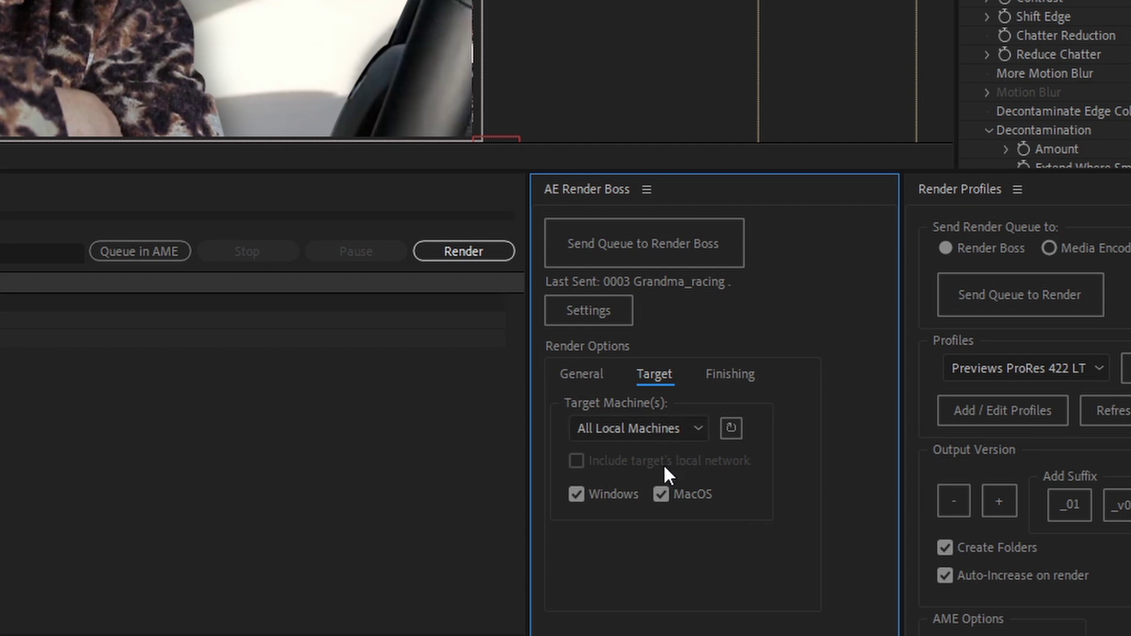
left_click(707, 428)
left_click(623, 498)
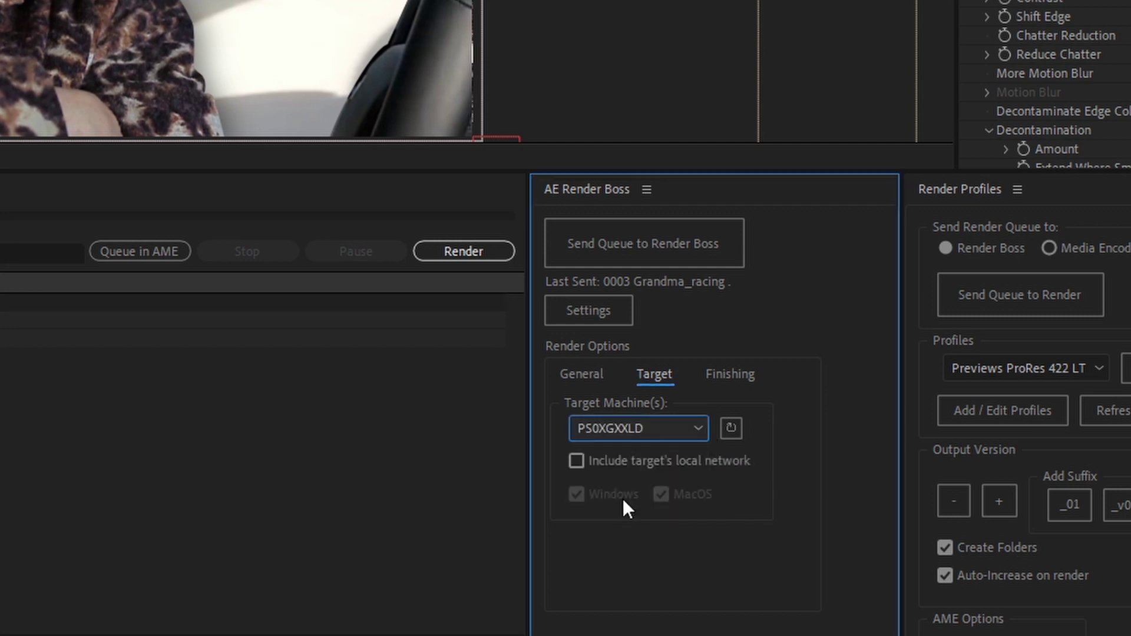
left_click(607, 470)
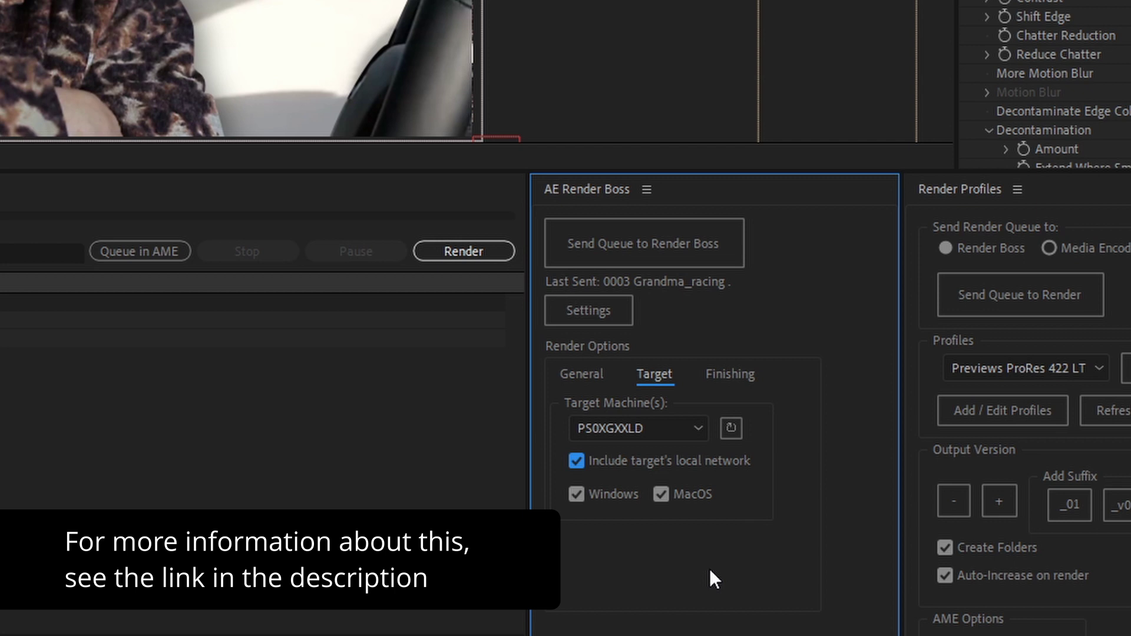
left_click(625, 461)
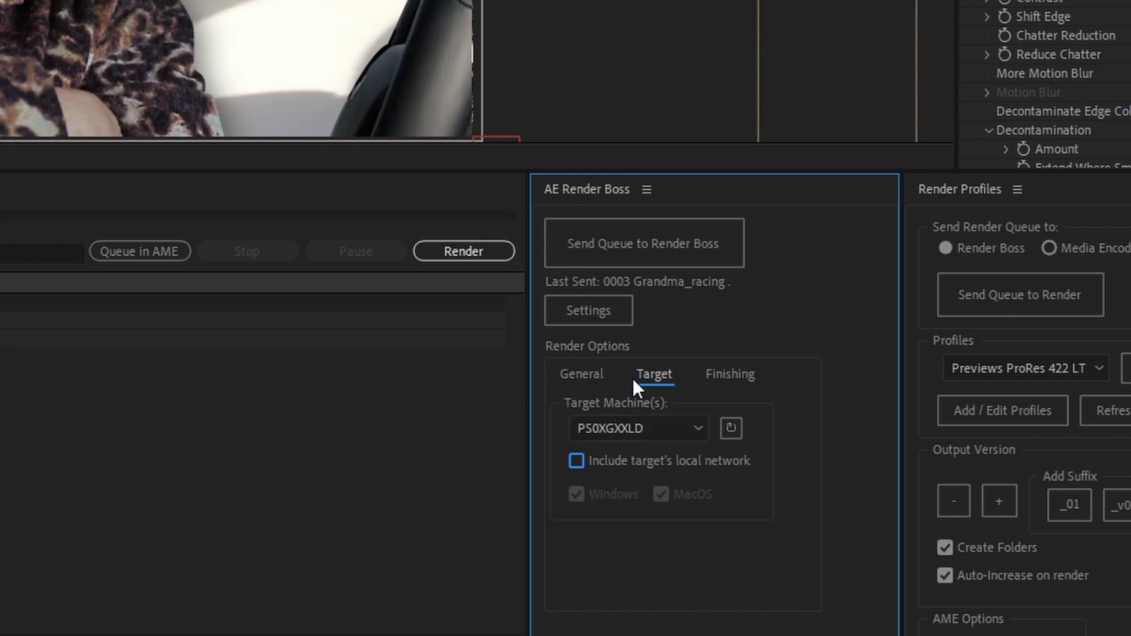
left_click(638, 235)
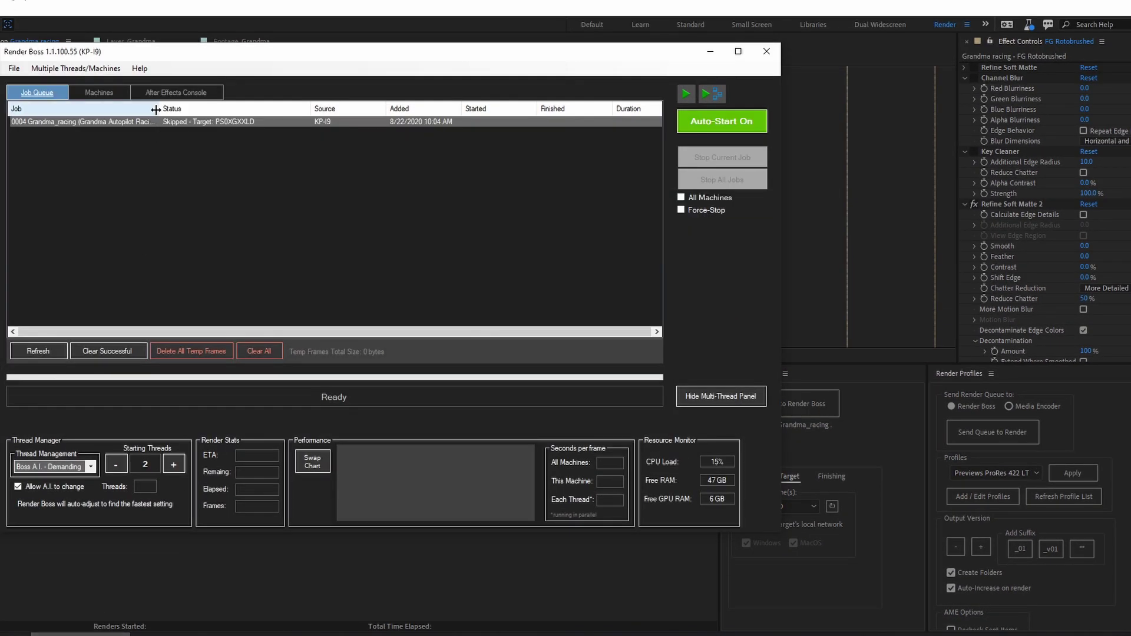
Fit the Job column to the full name and switch to the remote PS0XGXXLD desktop
double_click(160, 108)
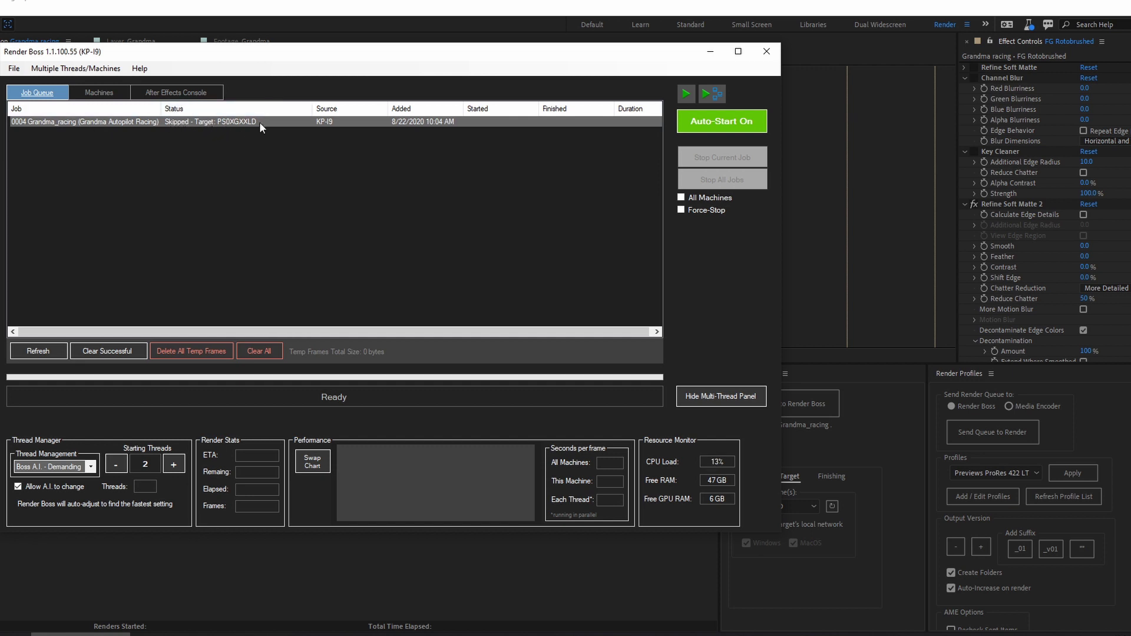
left_click(786, 633)
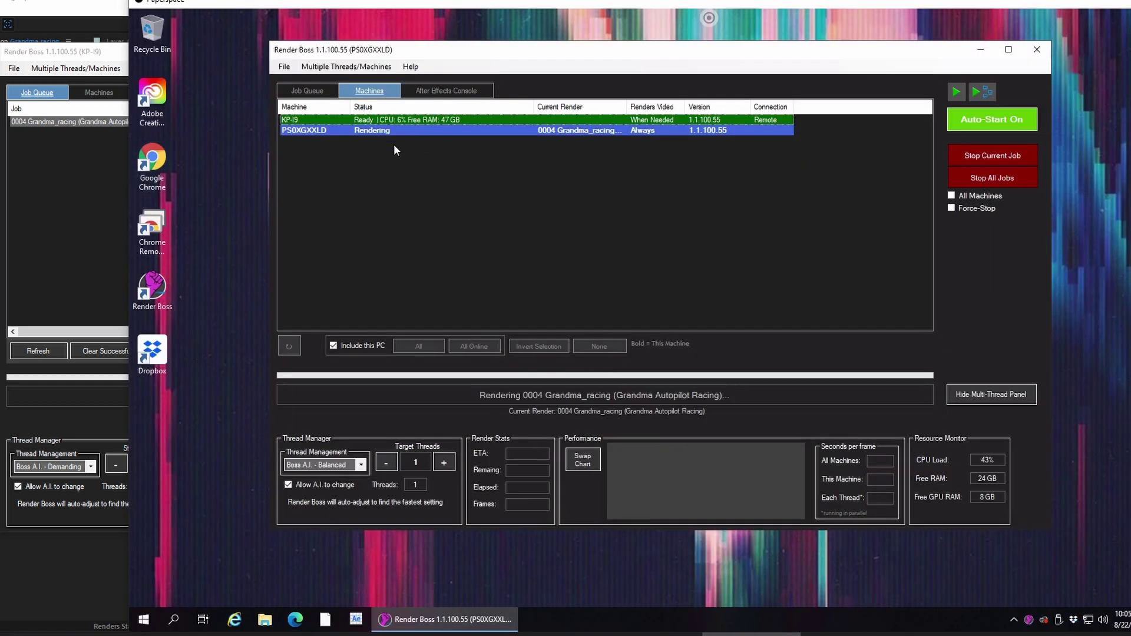
Check job 0004 at 0% in the remote Job Queue, then minimize the remote desktop
left_click(316, 93)
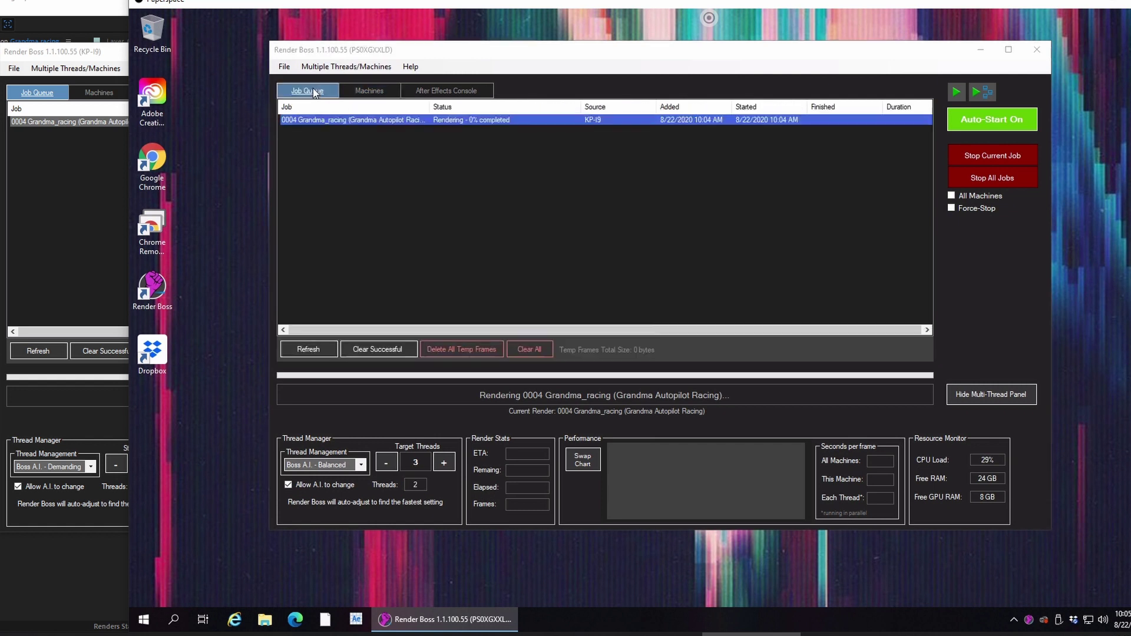
double_click(432, 107)
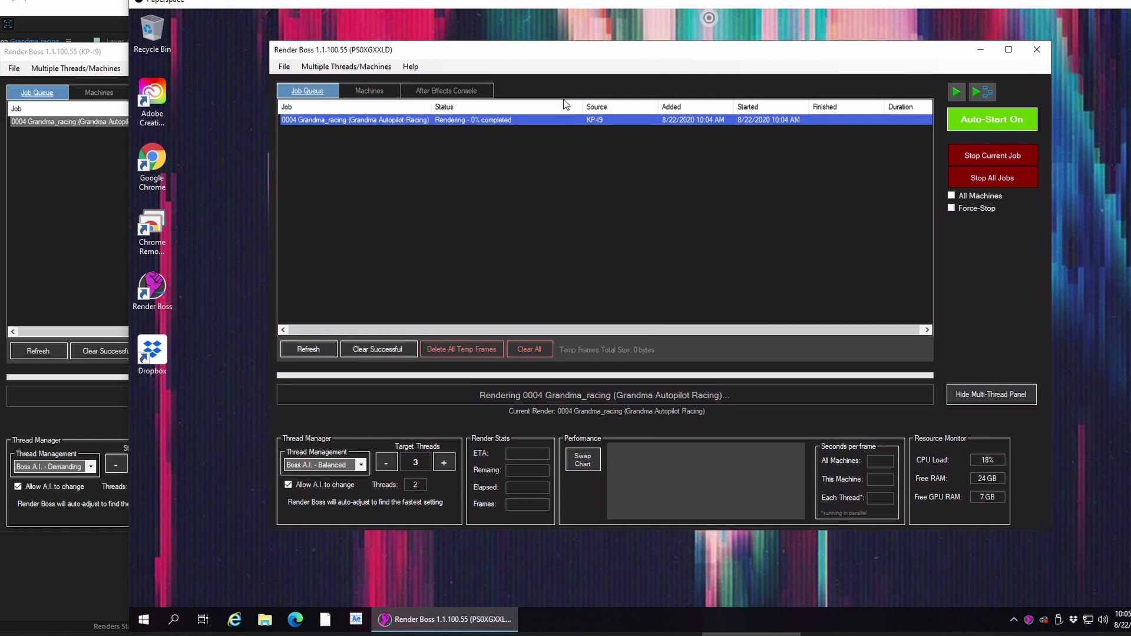
left_click(1095, 5)
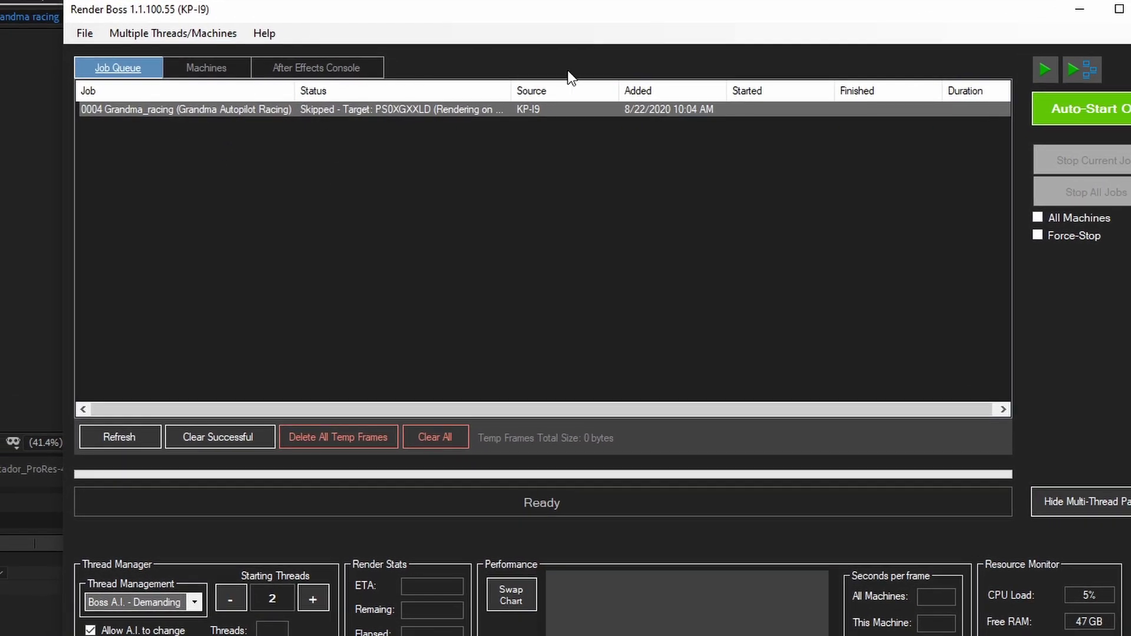
Auto-fit the Status column to show job 0004 finishing as Success (2 machines)
double_click(511, 88)
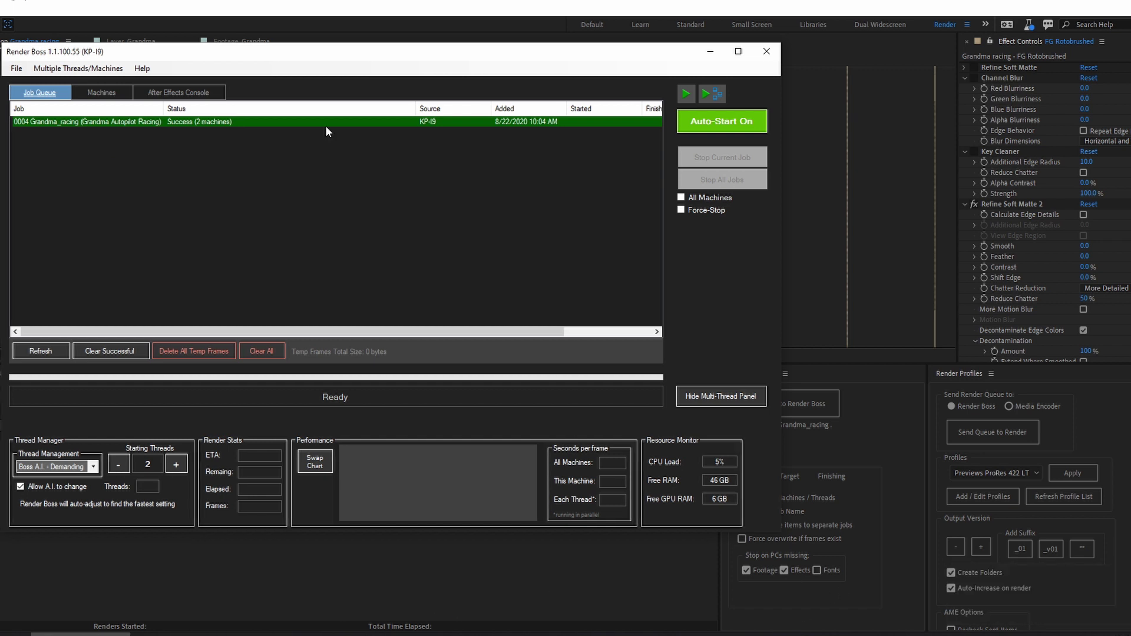
Open the rendered Grandma racing.mov from finished job 0004 to play it back
right_click(93, 120)
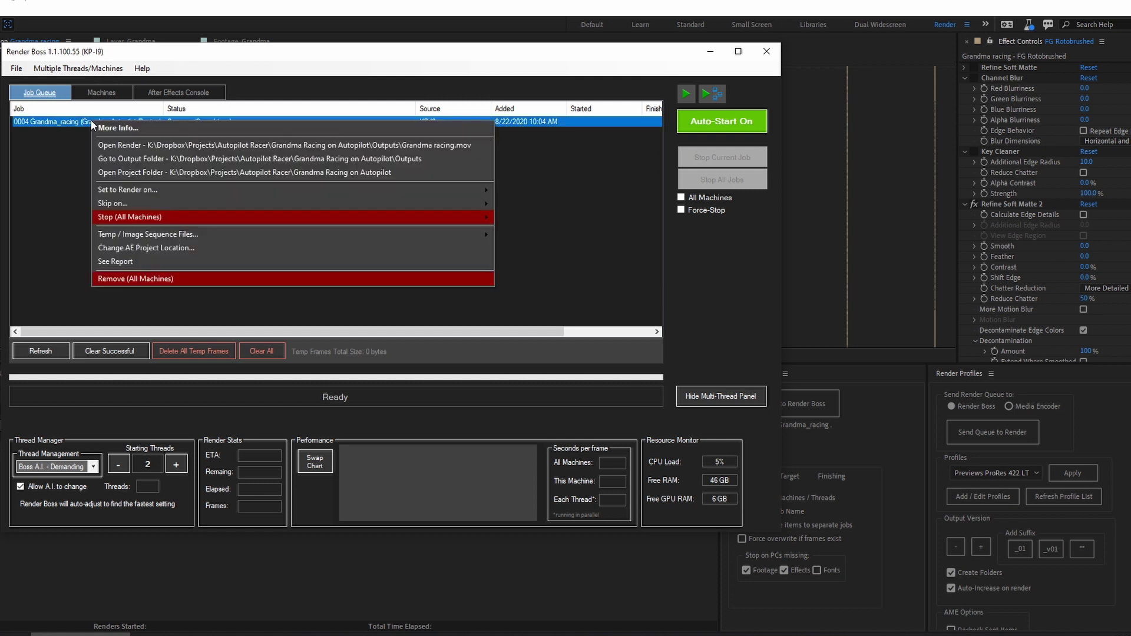
left_click(171, 147)
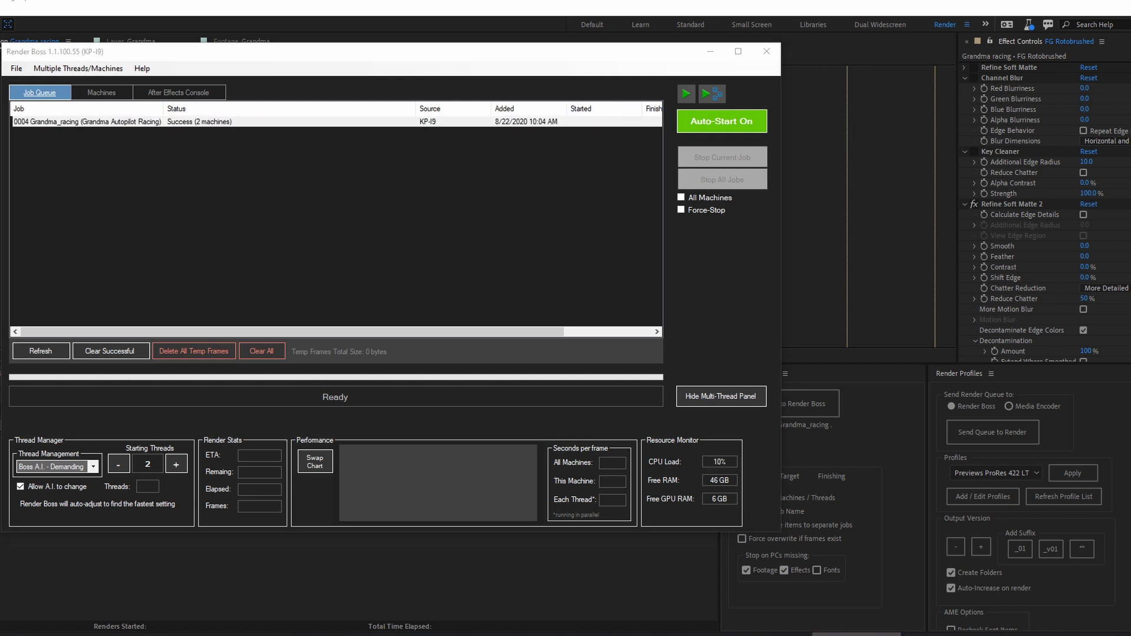